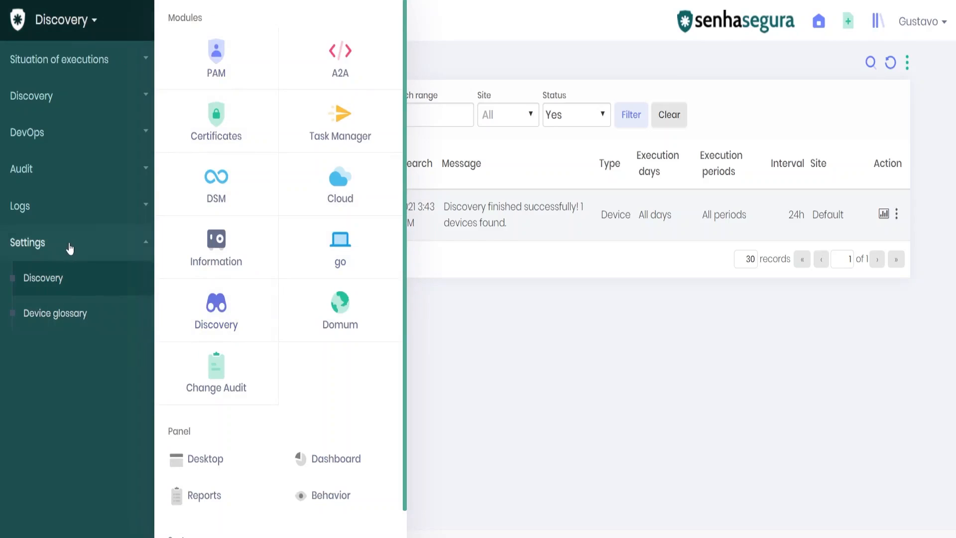
- Open the Windows 10 device discovery for editing and select its name
left_click(580, 240)
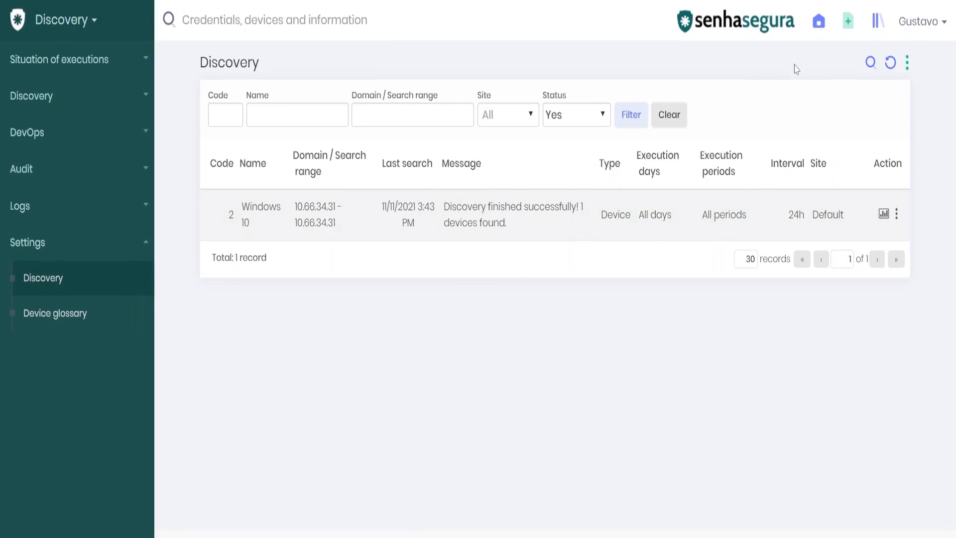
left_click(908, 63)
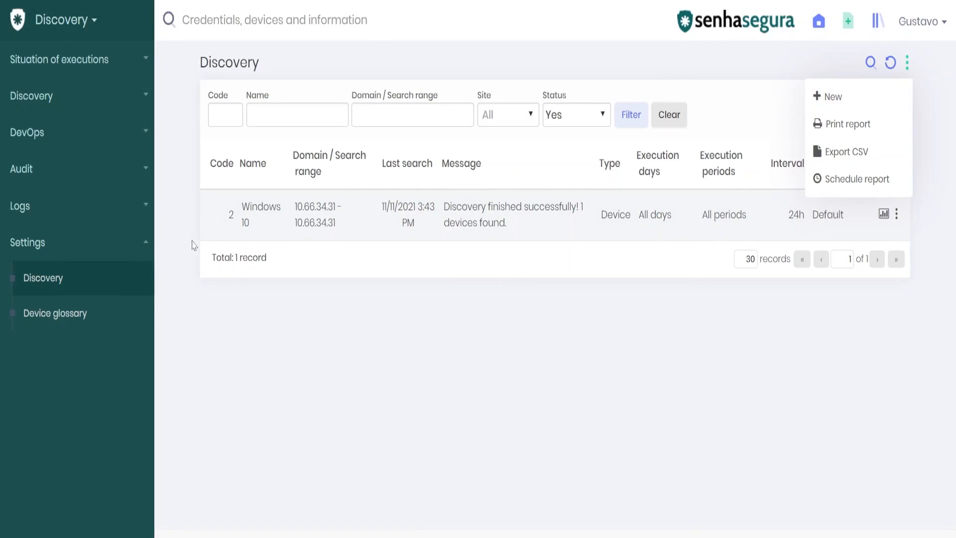
left_click(497, 223)
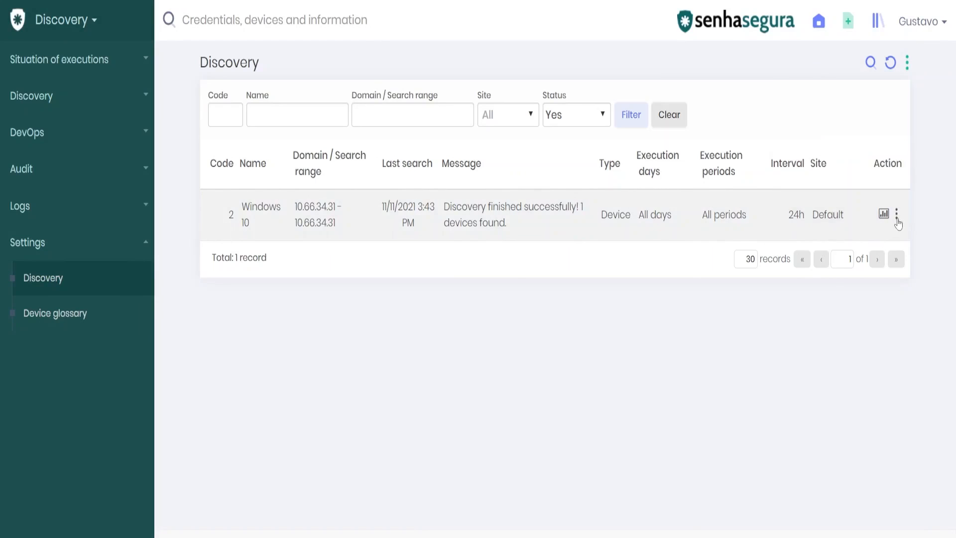
left_click(897, 215)
left_click(831, 298)
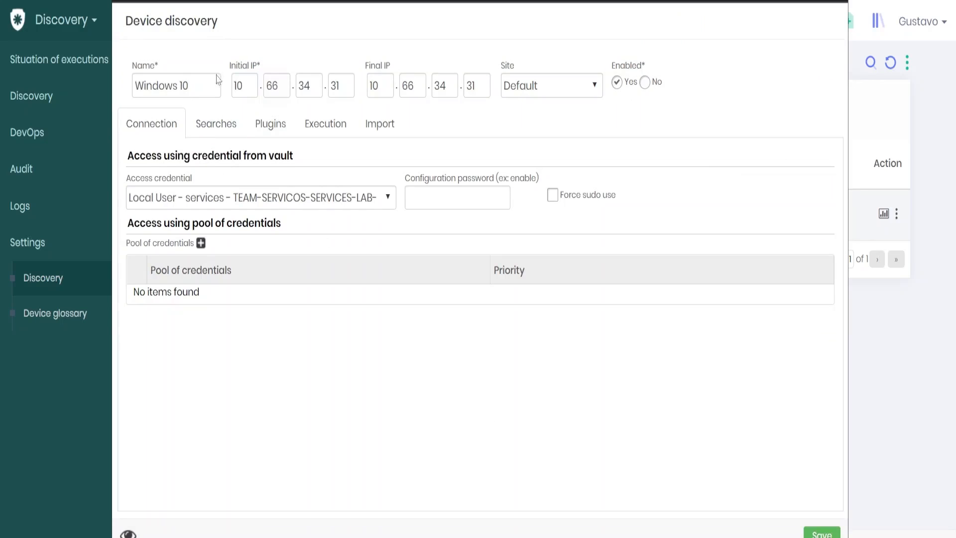
left_click_drag(185, 85, 97, 75)
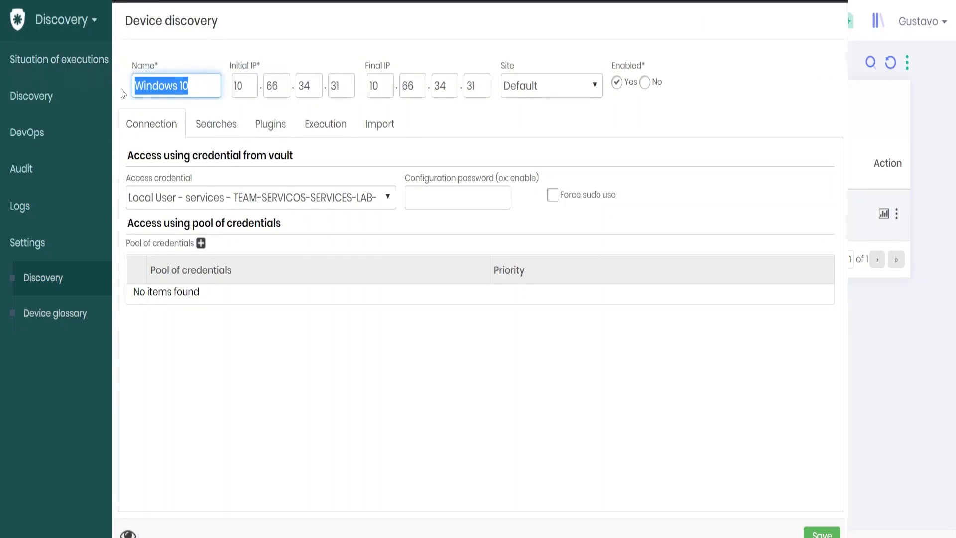
- Set the discovery's IP range to 10.66.34.2 through 10.66.34.254
left_click(245, 87)
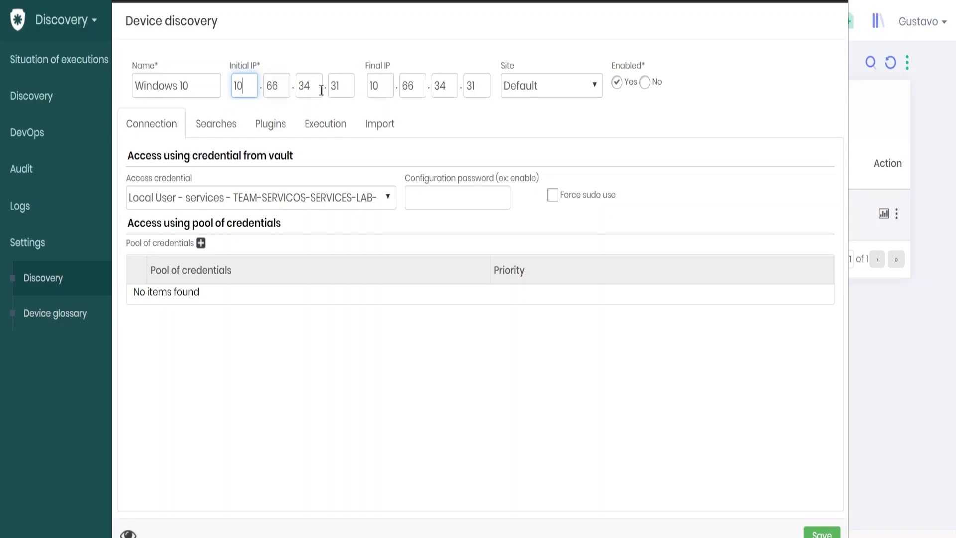
left_click(339, 84)
key("BackSpace")
key("BackSpace")
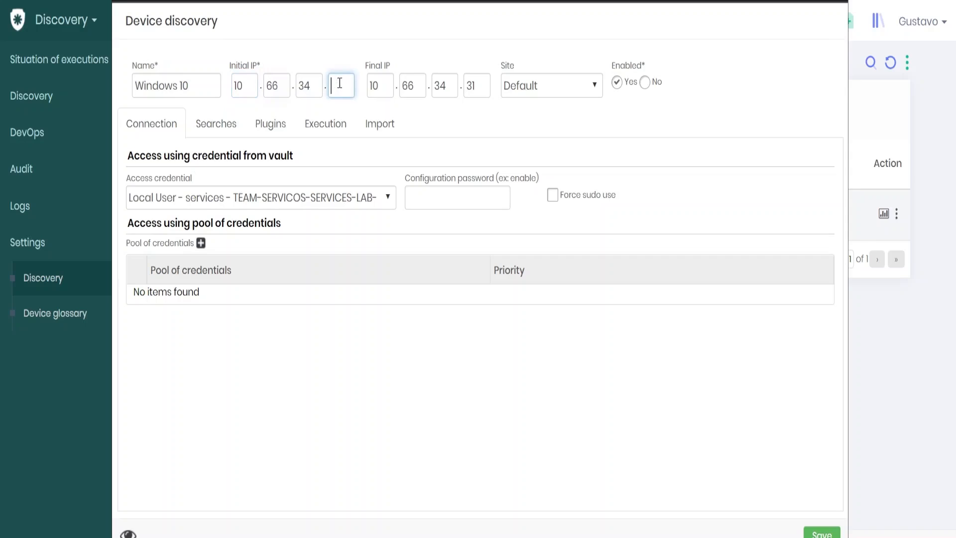
type("1")
key("BackSpace")
type("2")
left_click_drag(477, 87, 436, 90)
type("254")
key("BackSpace")
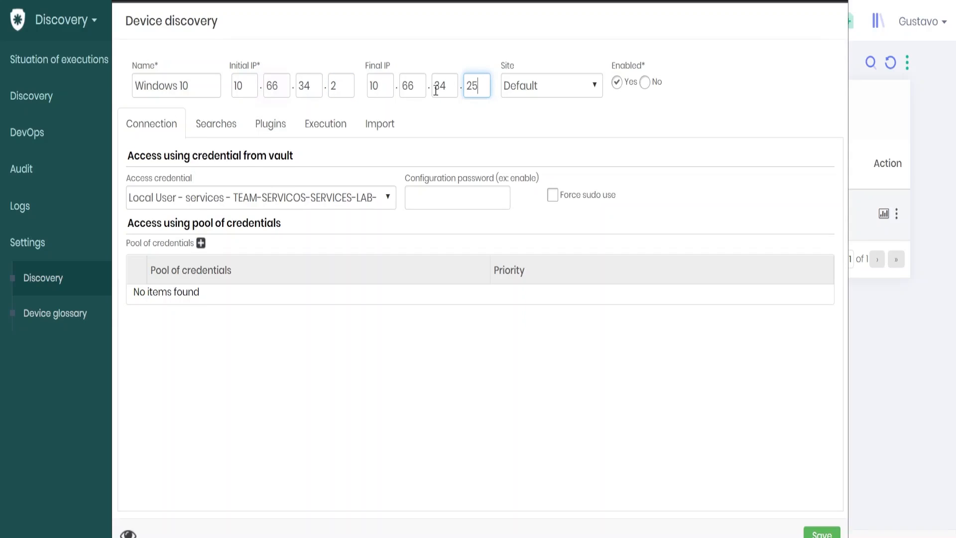
type("5")
key("BackSpace")
type("4")
- Set both the initial and the final IP of the discovery to 10.66.34.31
double_click(482, 93)
type("31")
double_click(482, 94)
left_click(334, 86)
key("BackSpace")
type("31")
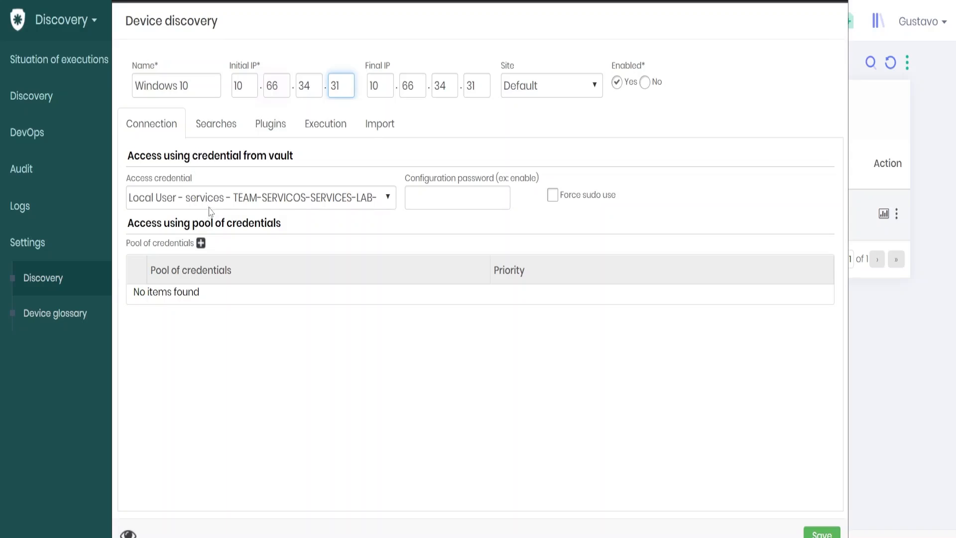
- Add an empty credential pool entry to the connection settings and remove it again
left_click(201, 243)
left_click(467, 300)
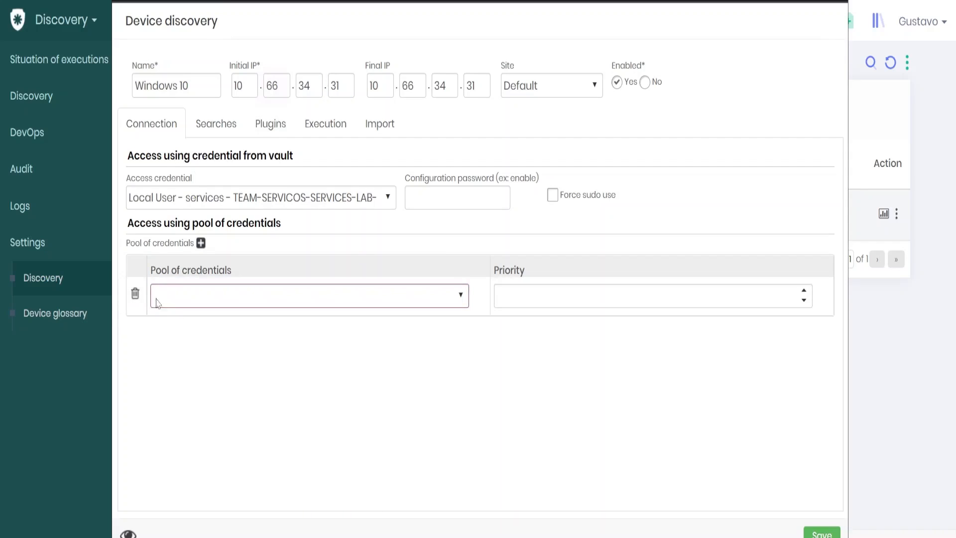
left_click(135, 294)
left_click(528, 307)
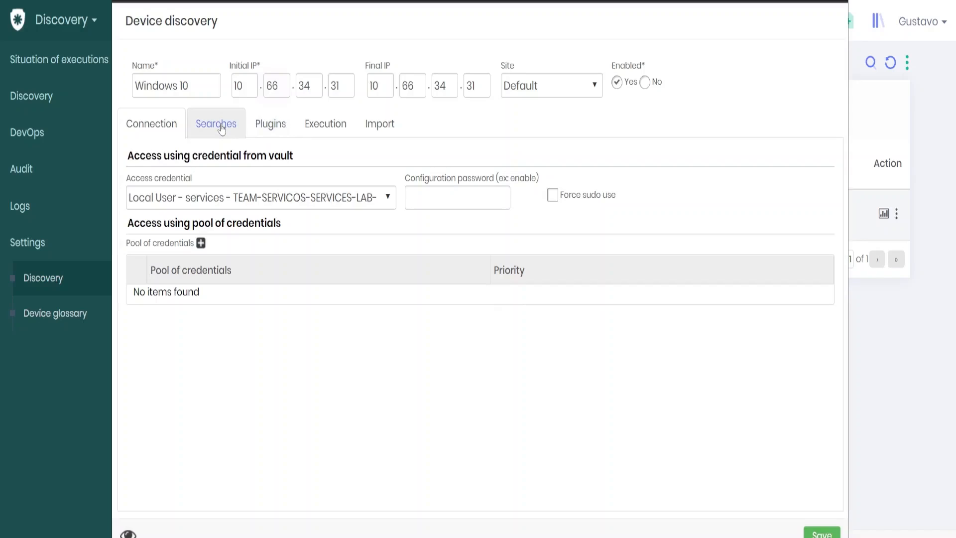
- Examine the search object options and the Windows plugin, and add a blank entry to the discovery plugins
left_click(221, 128)
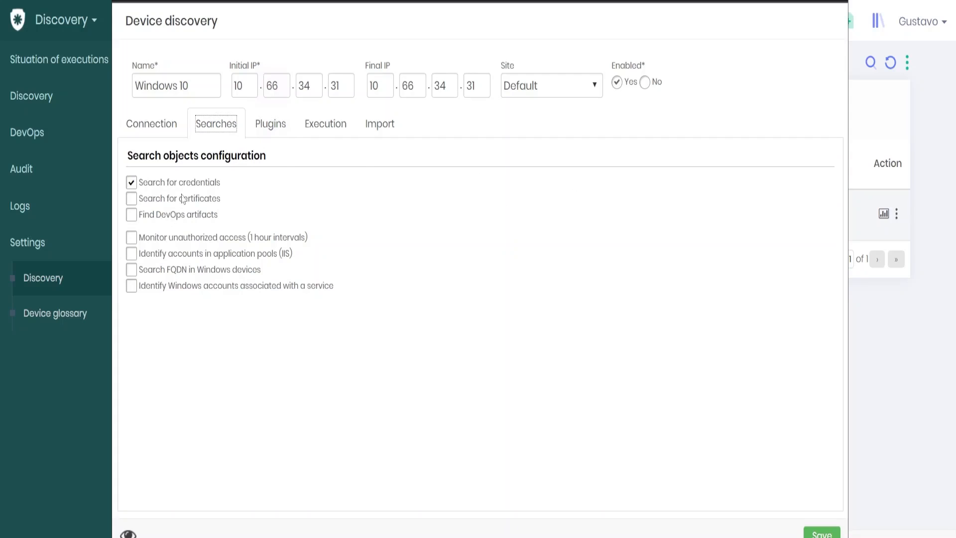
left_click(272, 129)
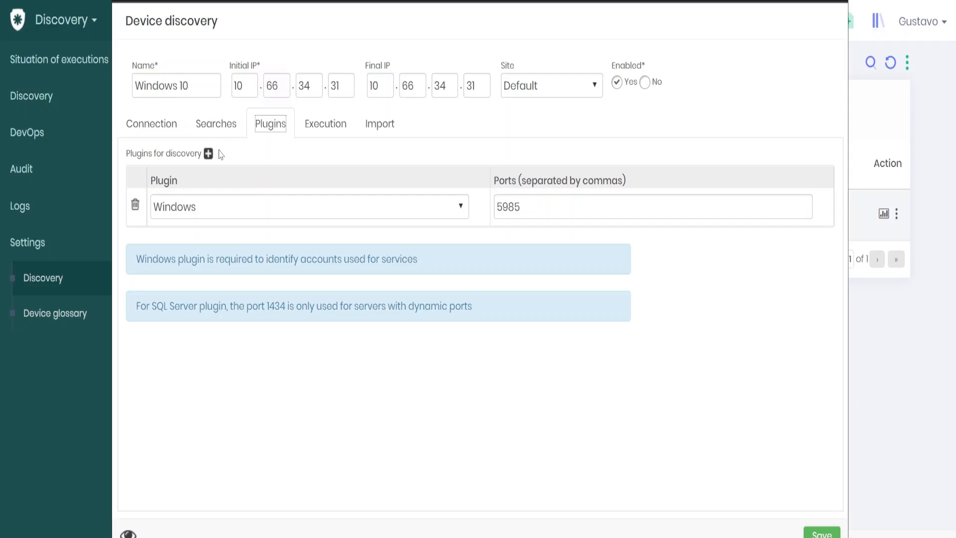
double_click(204, 209)
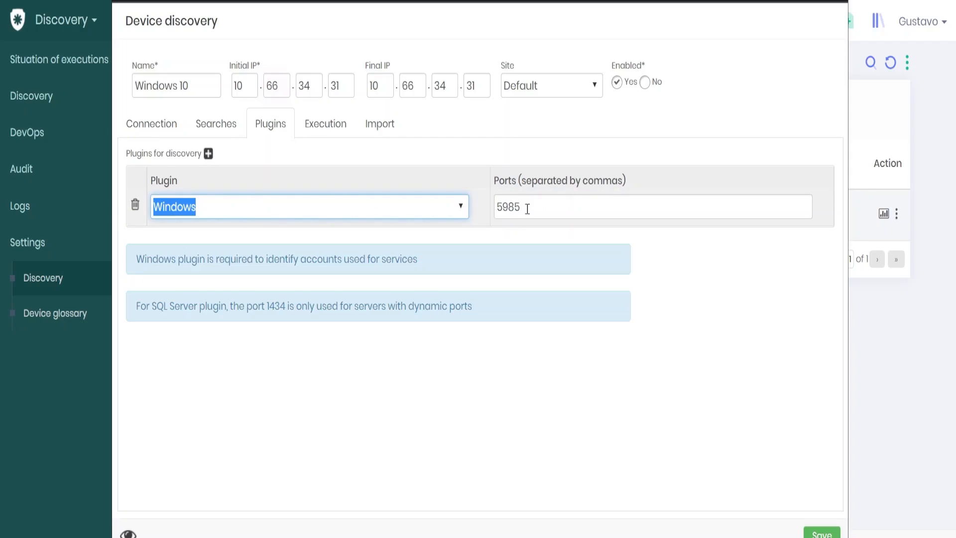
left_click(207, 155)
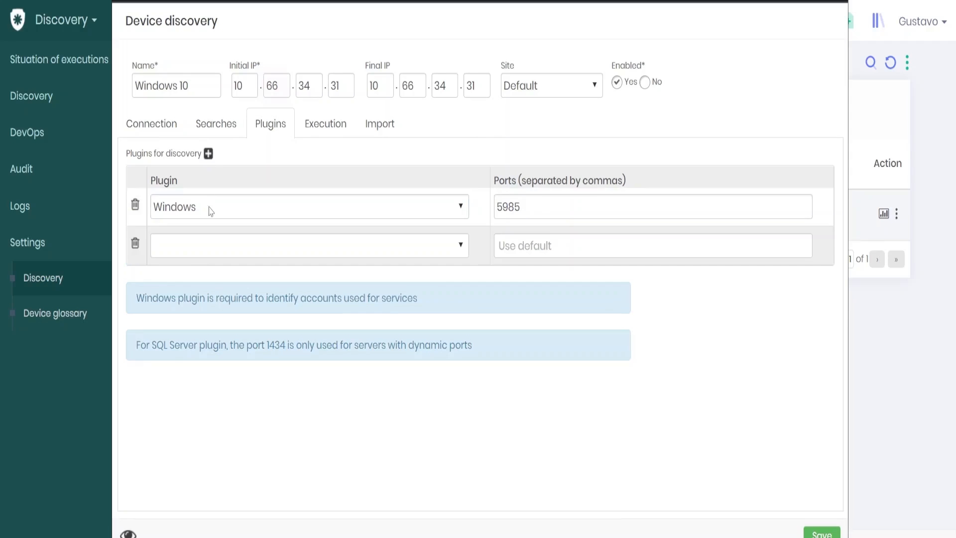
left_click(193, 246)
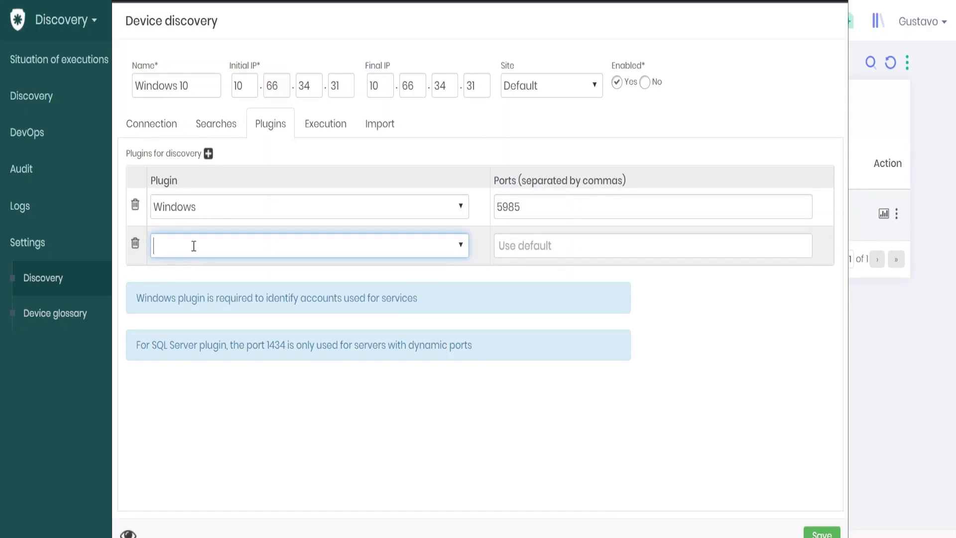
- Set the discovery's IP range to 10.66.34.1 through 10.66.34.255
double_click(338, 86)
type("0")
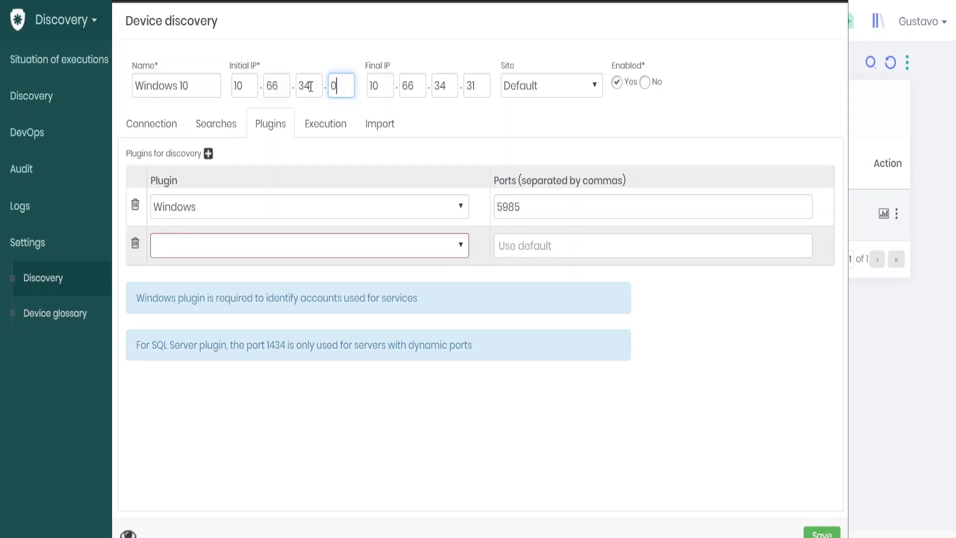
key("BackSpace")
type("1")
double_click(480, 89)
type("255")
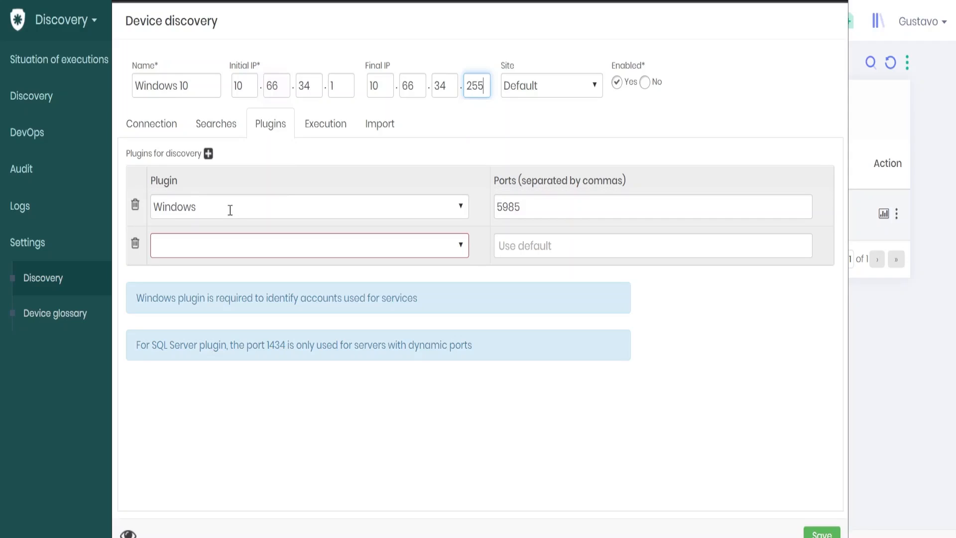
- Assign the Unix/Linux plugin with port 22 to the blank discovery plugin entry
left_click(579, 207)
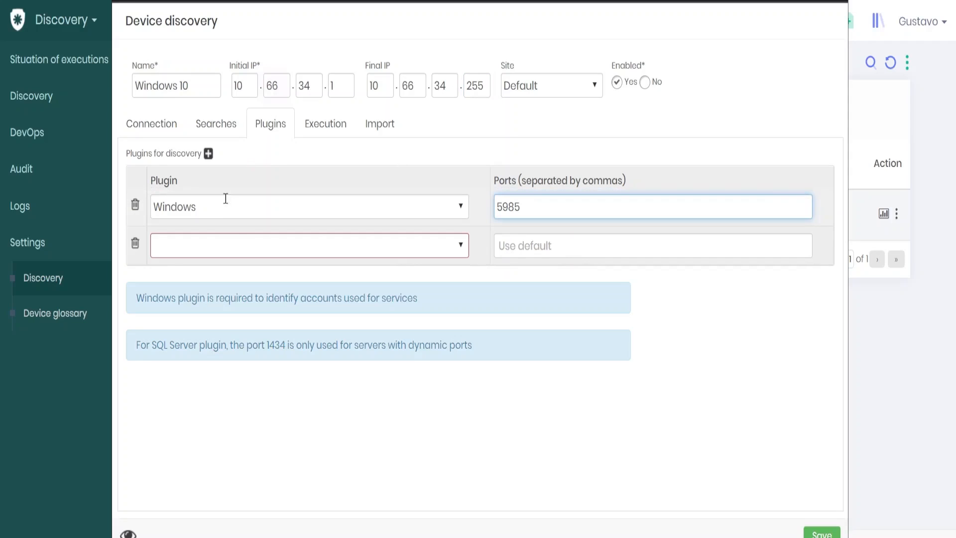
left_click(198, 243)
type("U")
key("BackSpace")
left_click(461, 245)
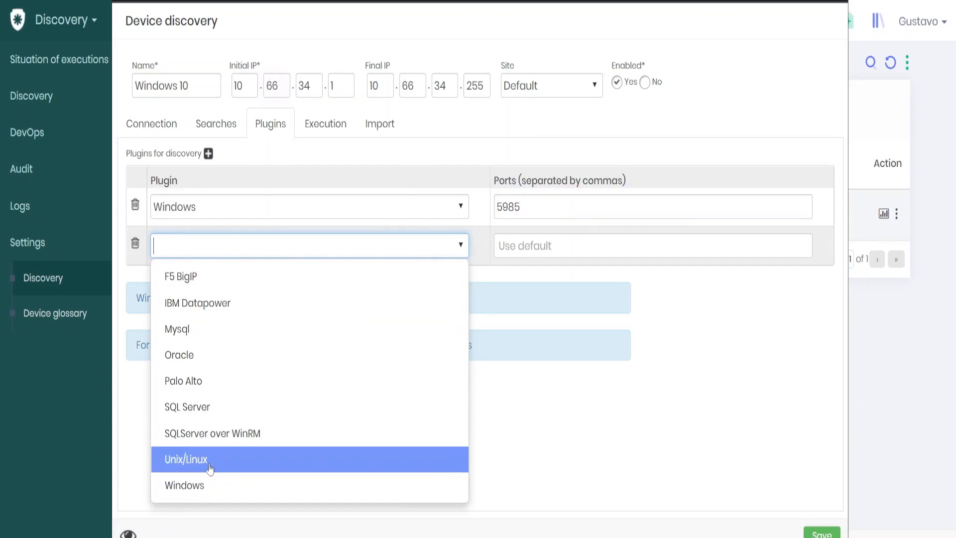
left_click(209, 468)
left_click(513, 248)
type("22")
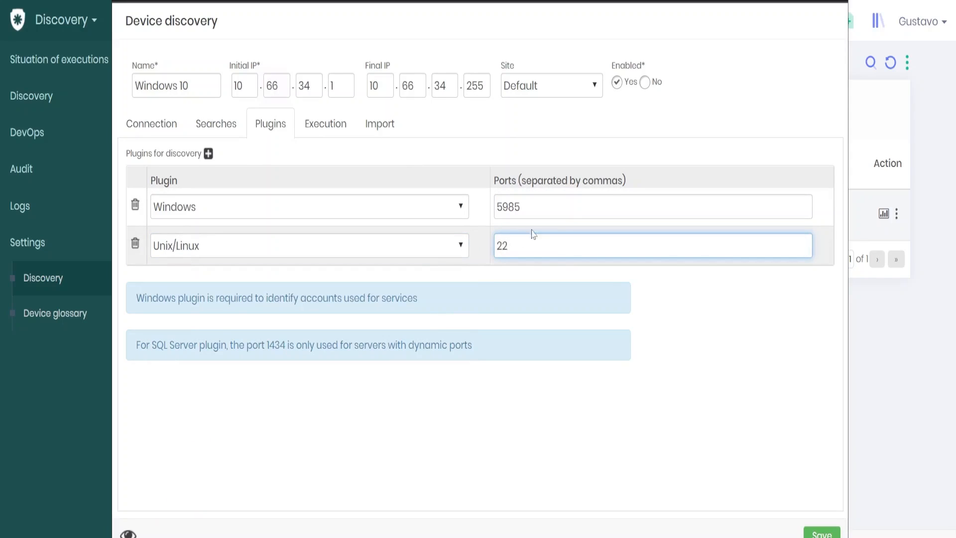
- Sort the plugin entries by port and undo the last edit in the form
left_click(547, 201)
left_click(554, 182)
left_click(547, 209)
key("ctrl+z")
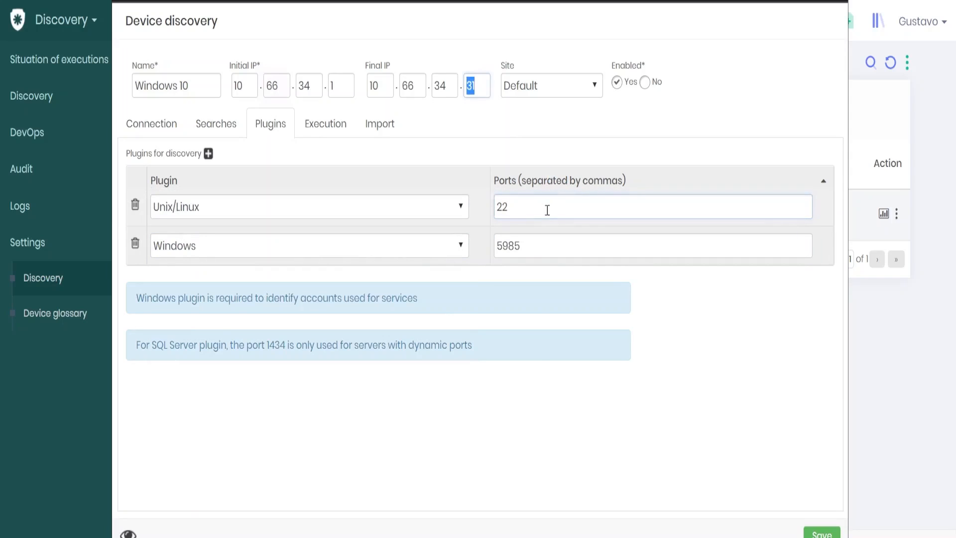
left_click(546, 204)
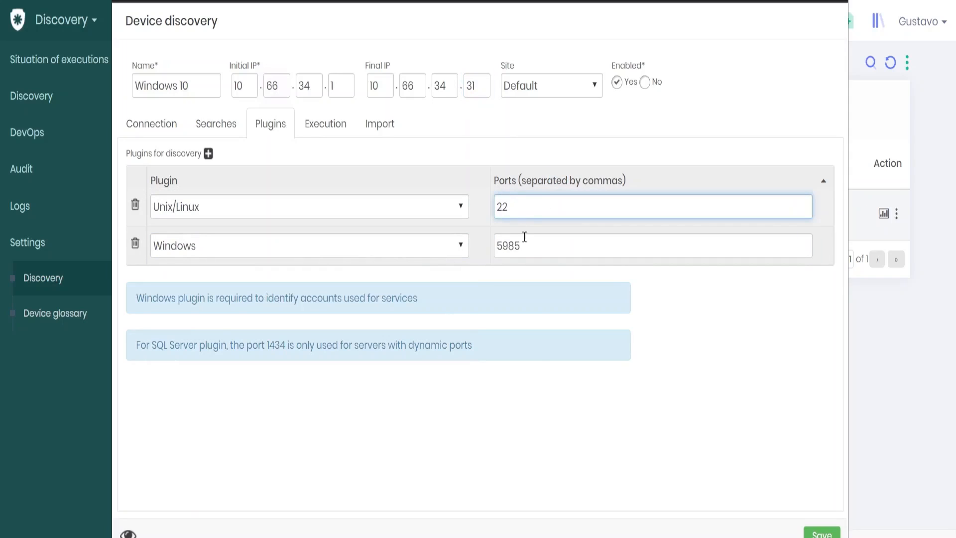
- Reorder the plugin entries with Windows first and set the Windows plugin's ports to 5985,135
left_click(533, 184)
left_click(534, 184)
left_click(536, 207)
left_click(536, 188)
left_click(529, 207)
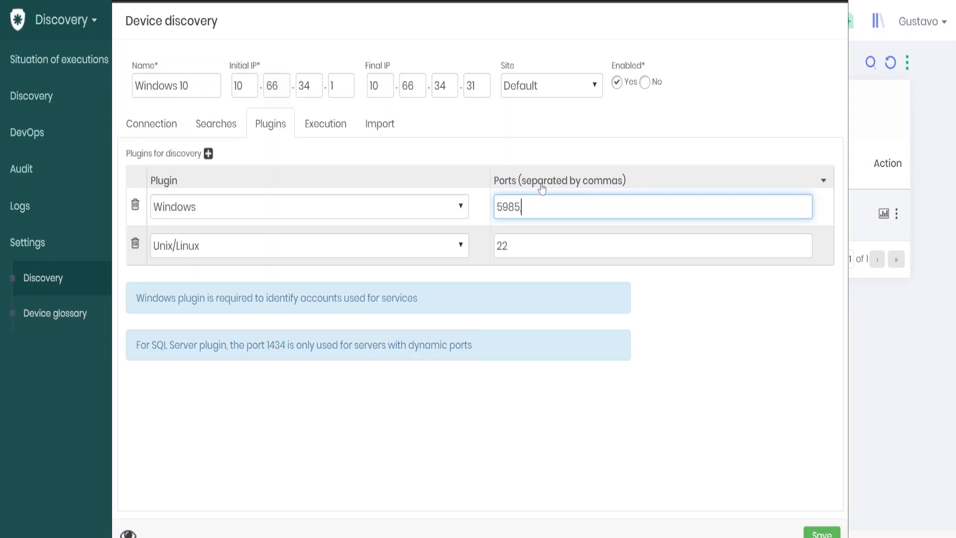
type(",135")
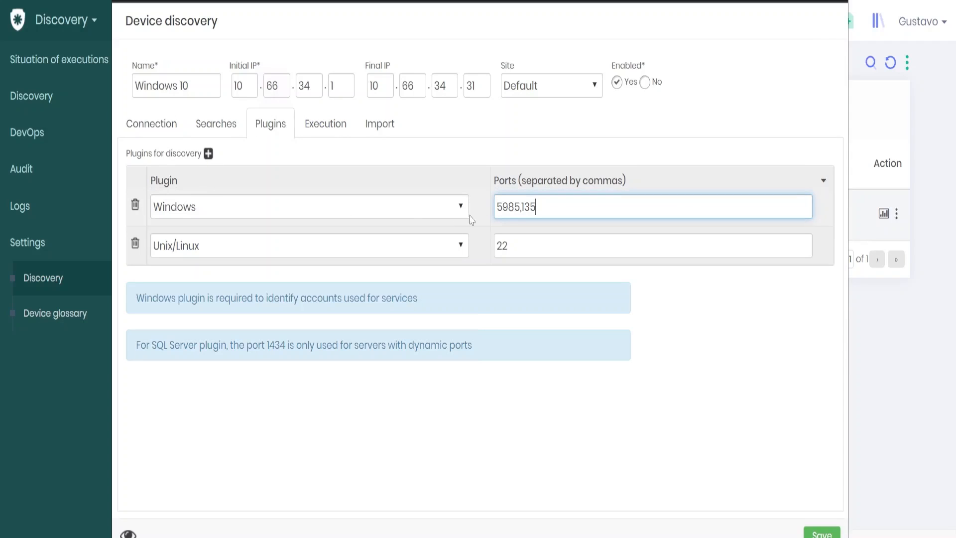
double_click(506, 209)
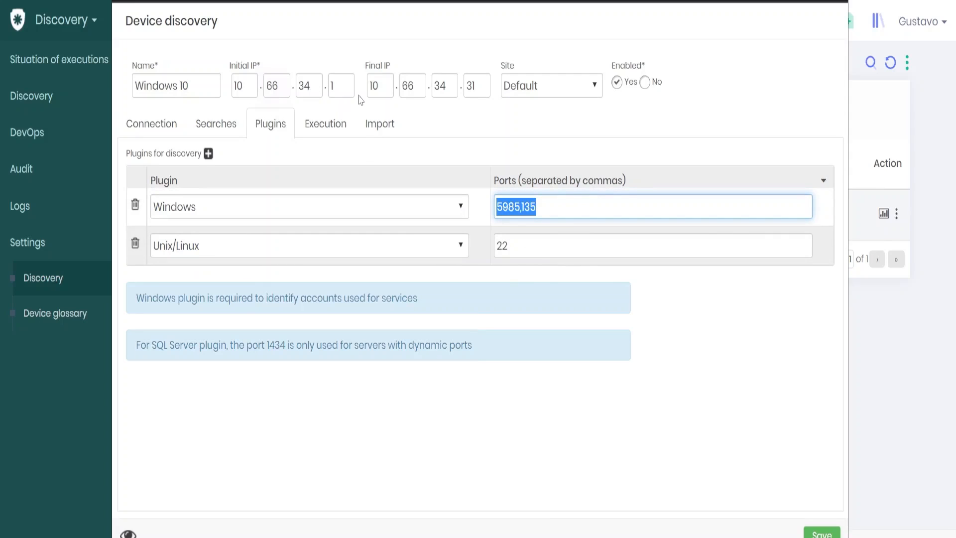
- Examine the discovery's Execution and Import settings and the result message of its last search in the list
left_click(326, 125)
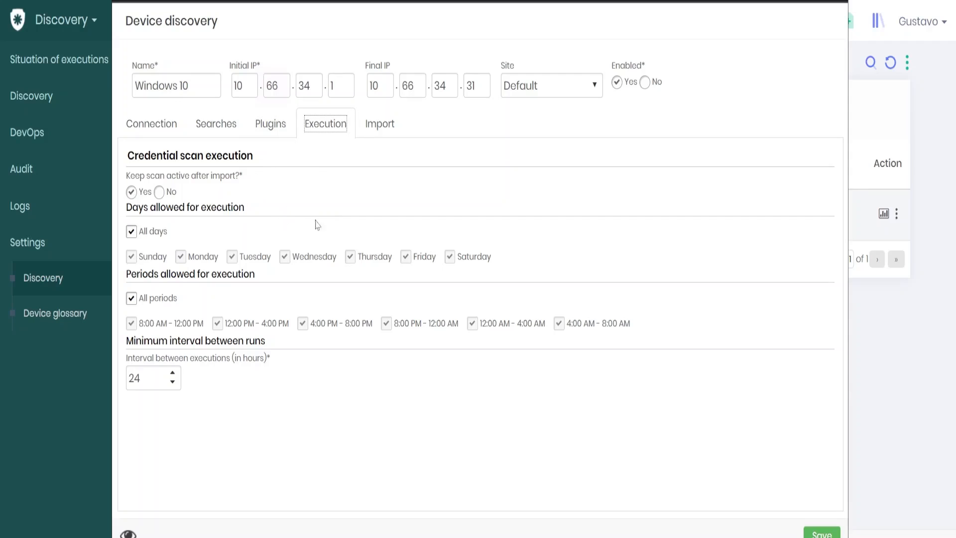
left_click(377, 133)
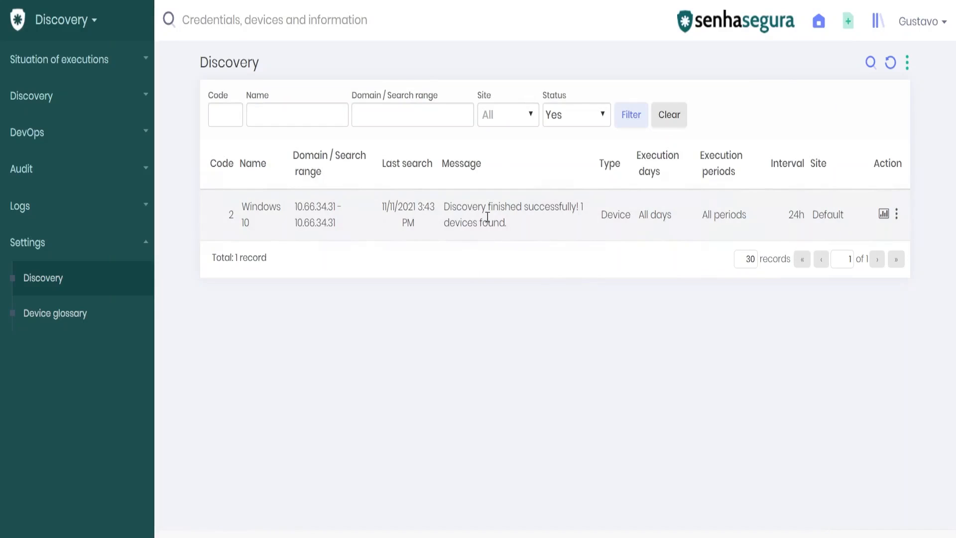
left_click_drag(454, 201, 522, 212)
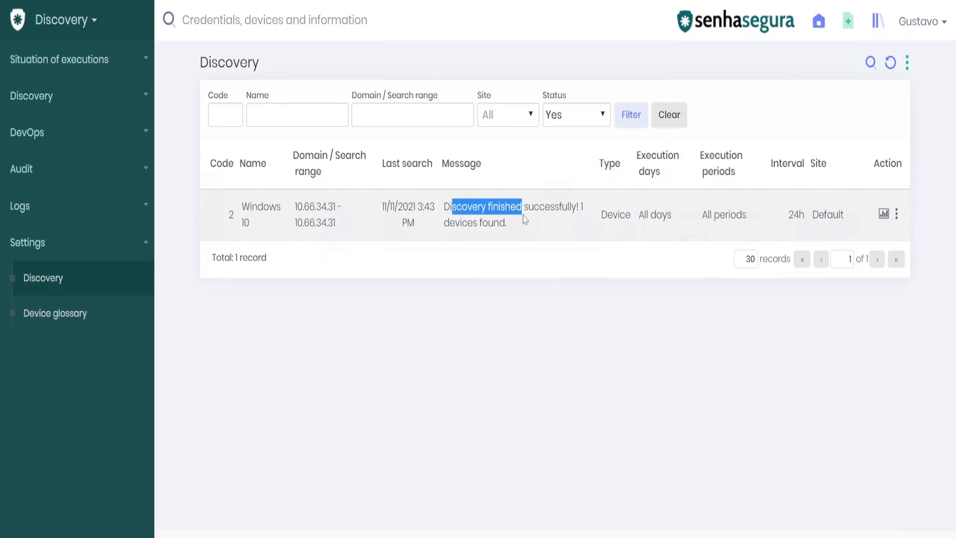
left_click(825, 218)
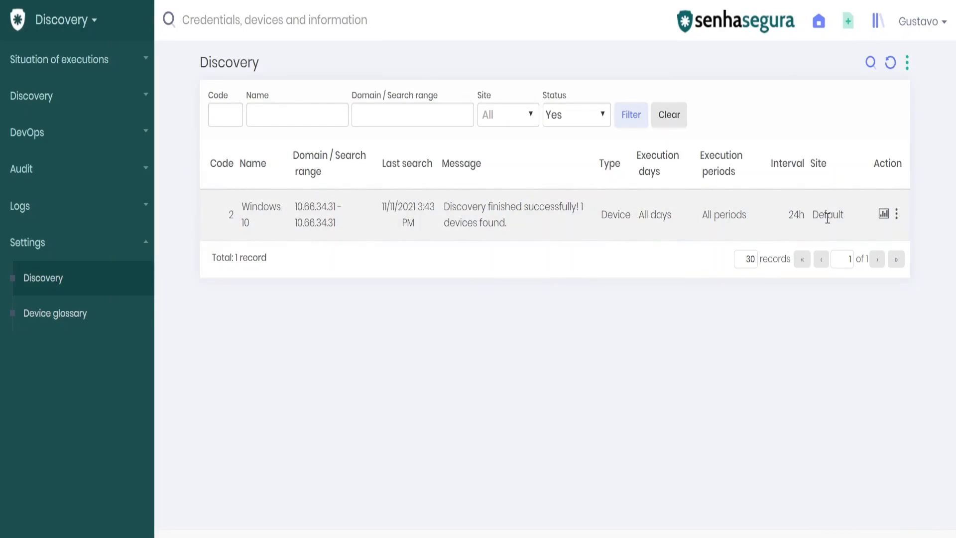
- View the Windows 10 discovery's log and the plugin connection details of its run, and close both windows
left_click(898, 218)
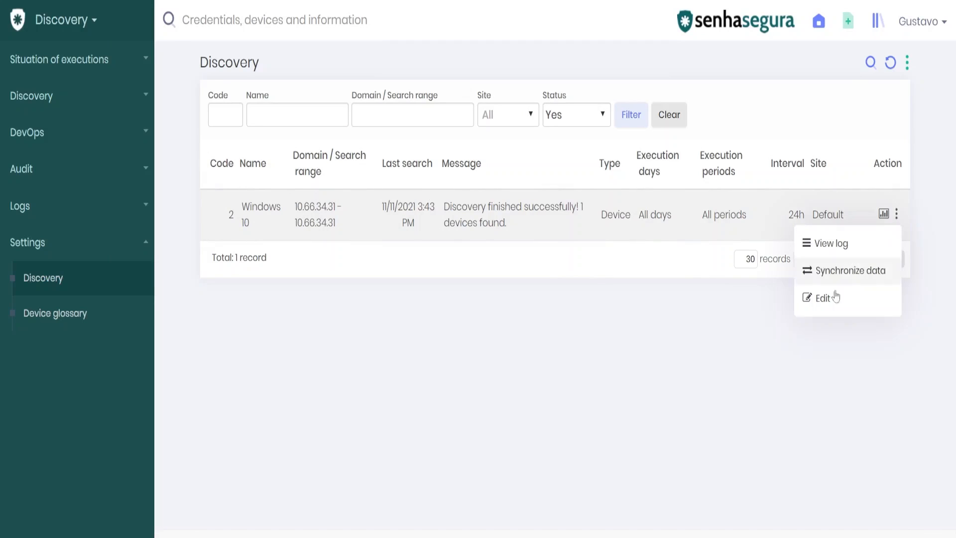
left_click(846, 246)
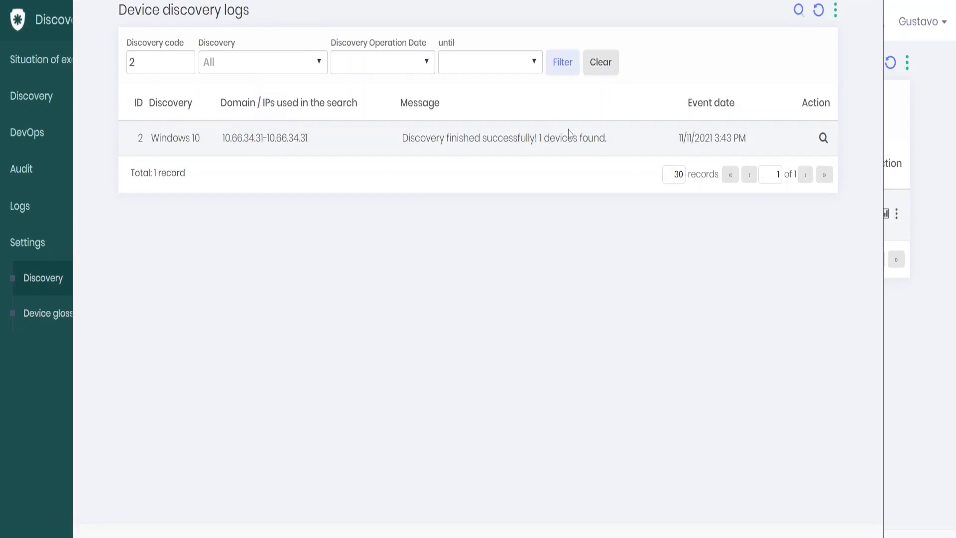
left_click(825, 139)
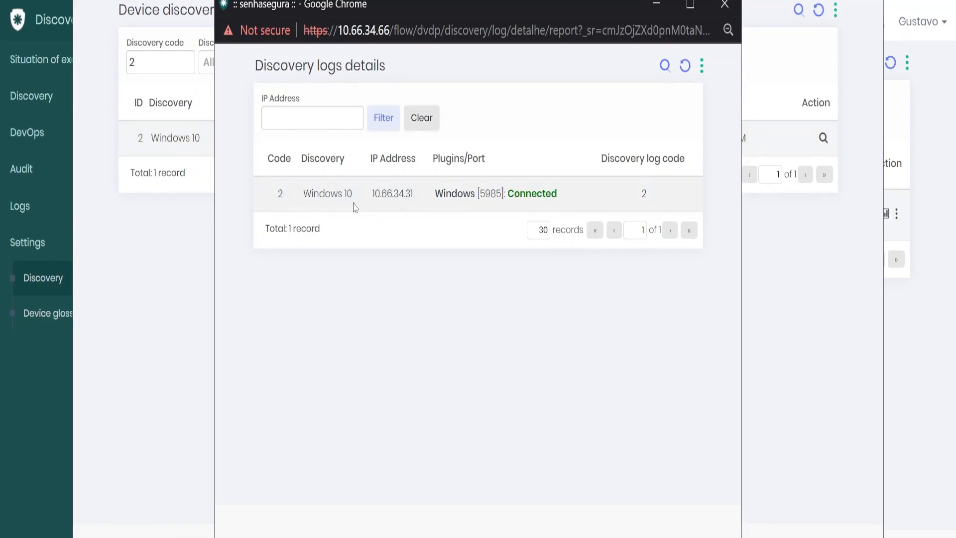
left_click(725, 5)
key("alt+F4")
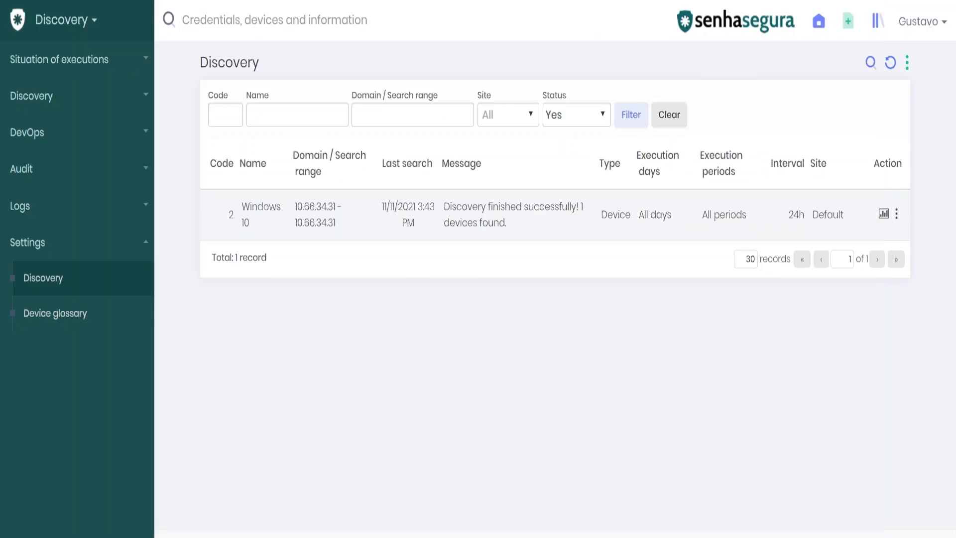
- Open the list of discovered devices and examine the entry found by the Windows 10 discovery
left_click(58, 102)
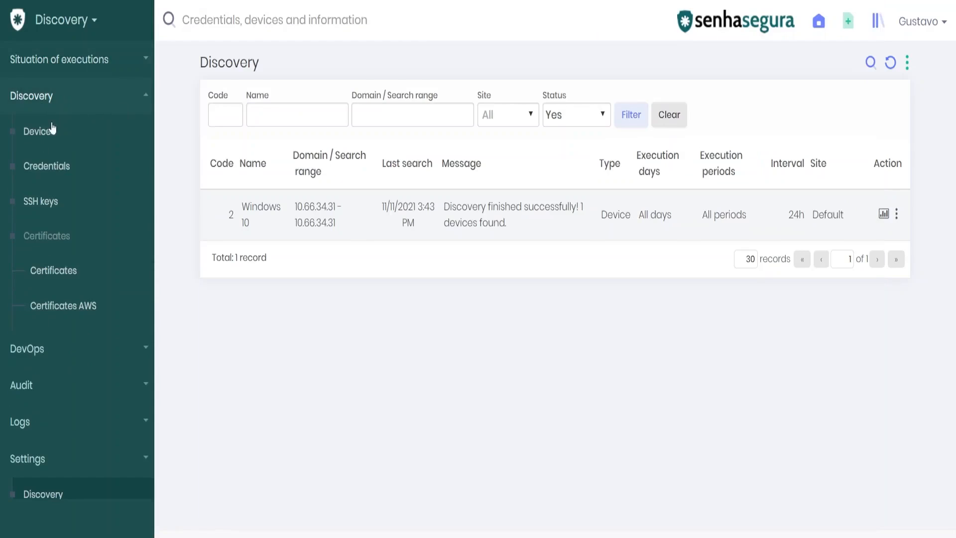
left_click(48, 136)
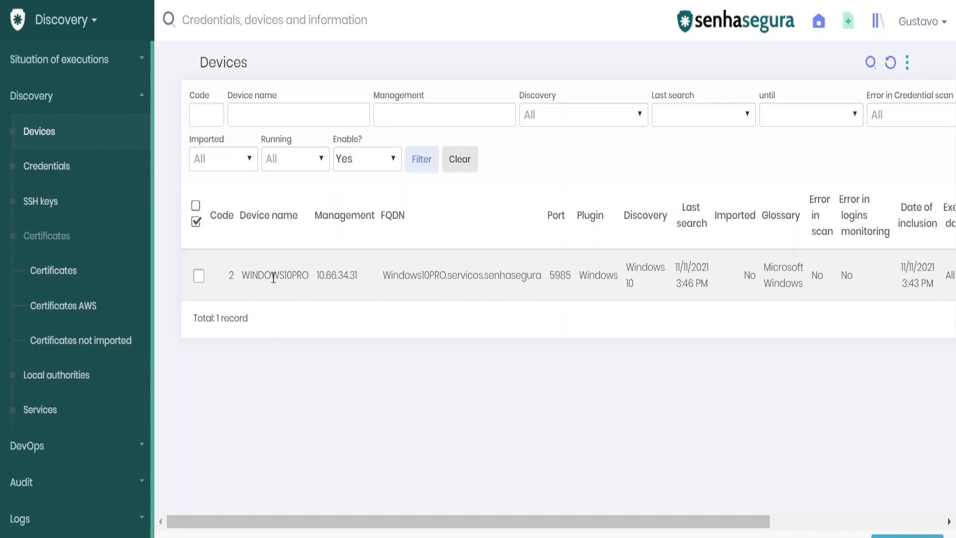
left_click_drag(242, 275, 285, 273)
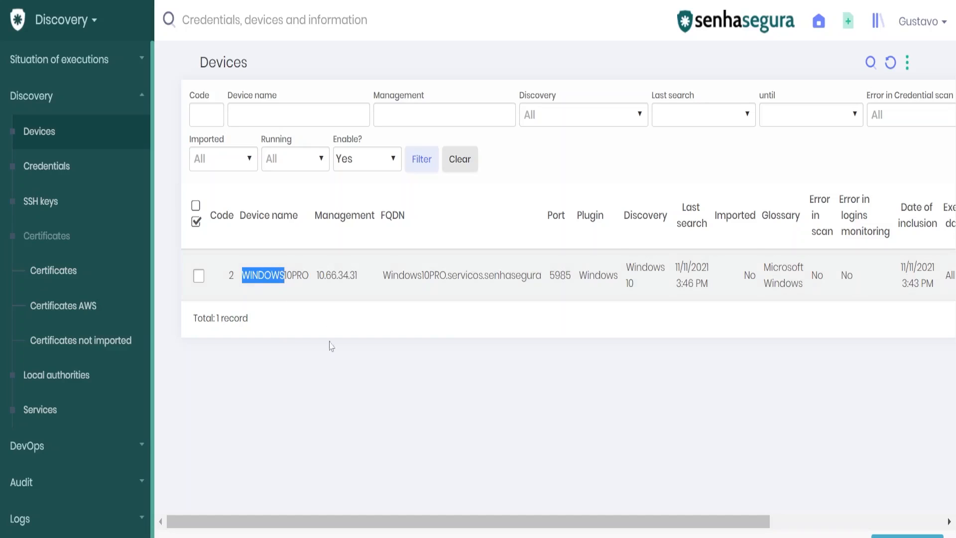
left_click_drag(351, 516, 278, 523)
- Open the discovered device credentials and examine the Administrator entry's username, privileged status, device IP and source discovery
left_click(86, 178)
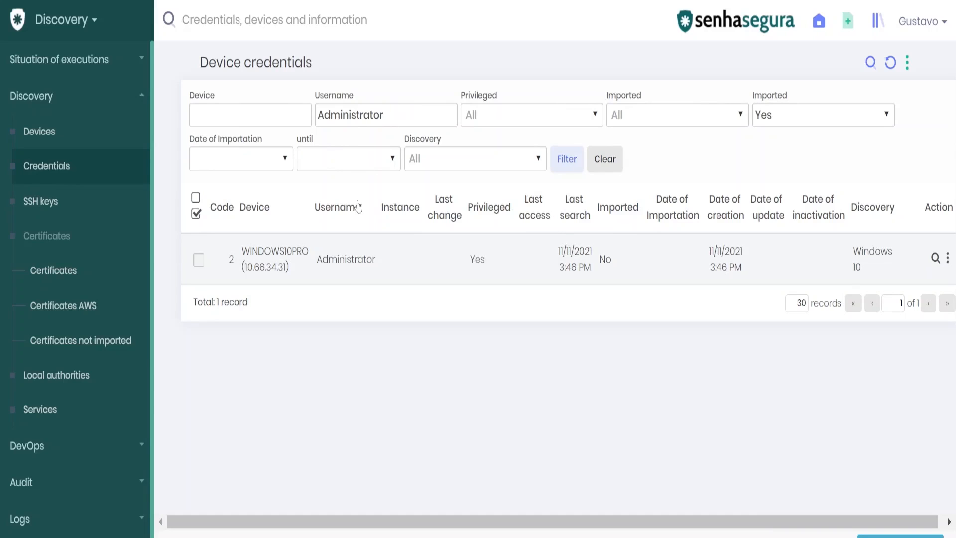
double_click(342, 260)
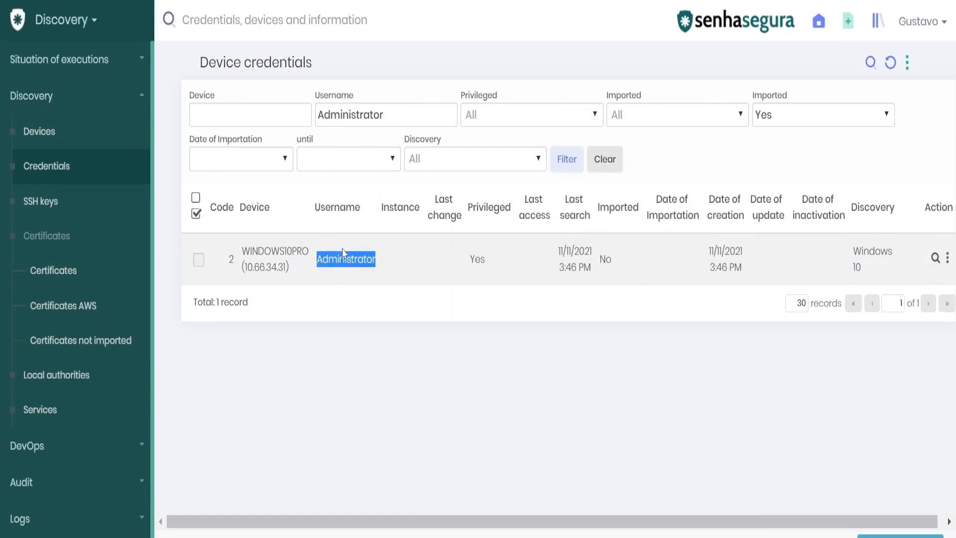
double_click(480, 259)
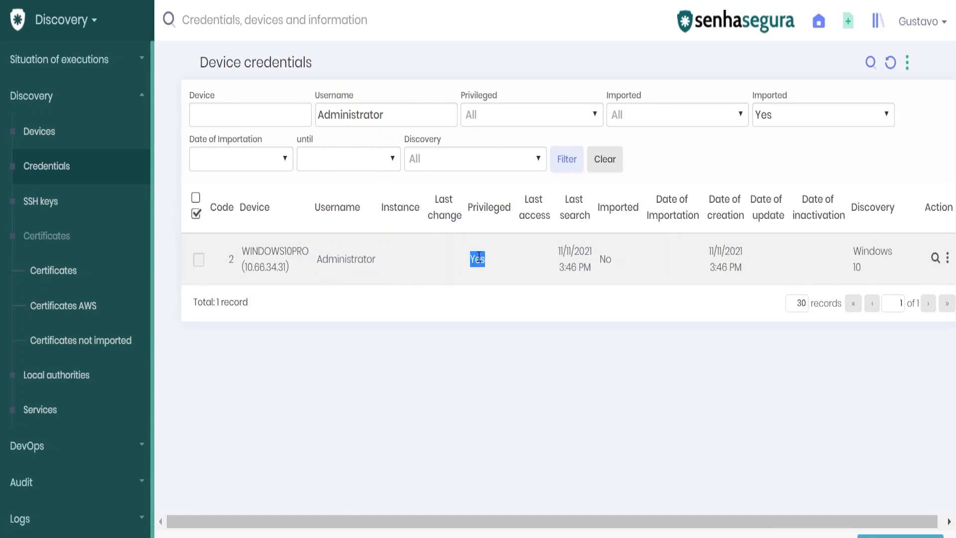
left_click(268, 267)
double_click(268, 267)
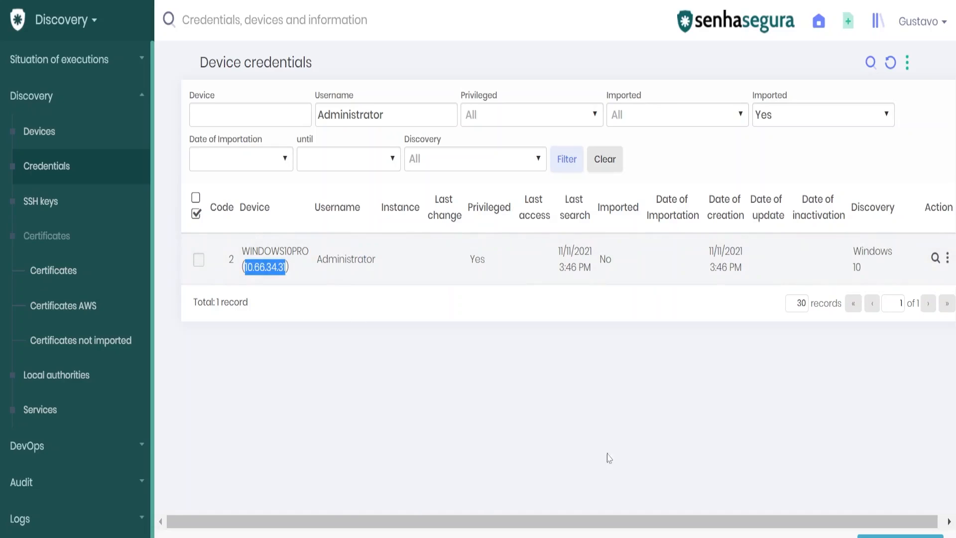
double_click(865, 252)
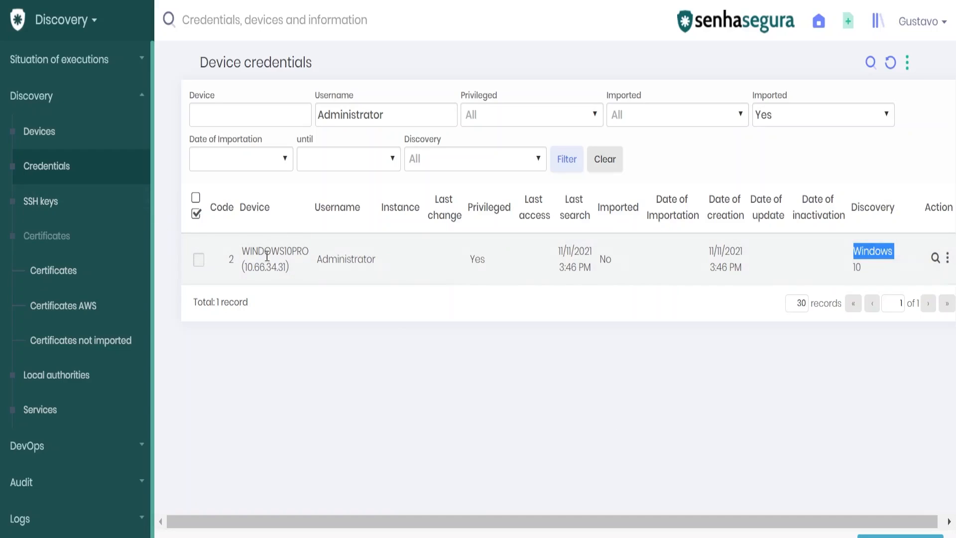
- Import the WINDOWS10PRO device from the discovered devices and check its Imported status in the list
left_click(99, 133)
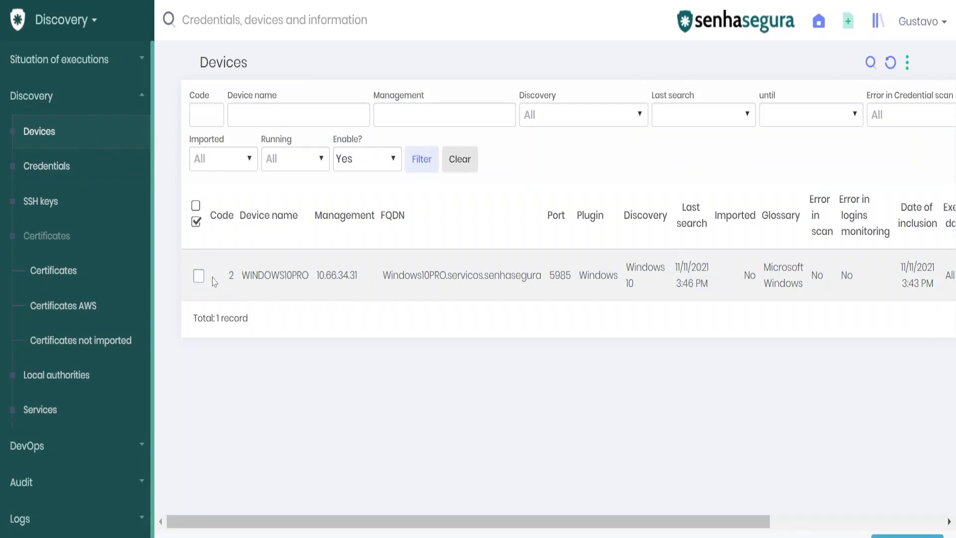
left_click(199, 277)
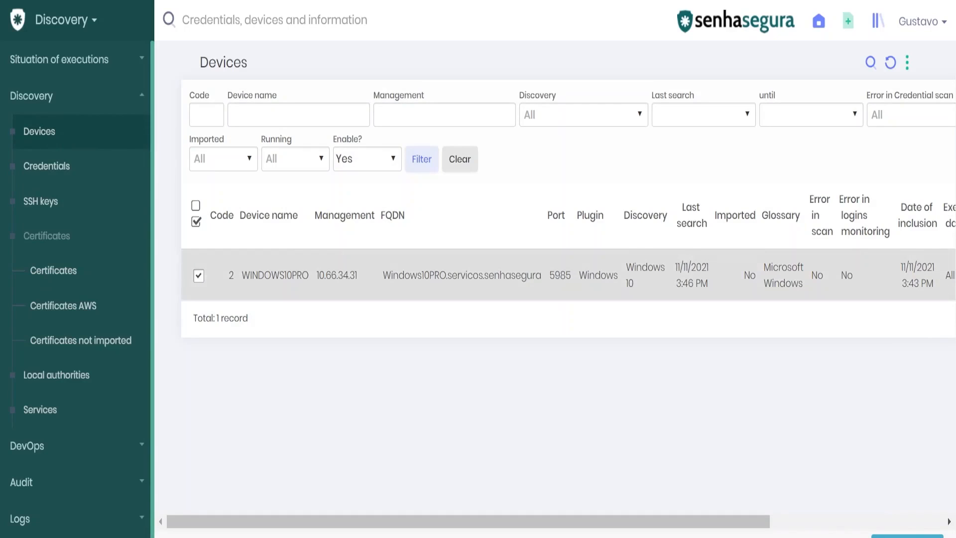
left_click(908, 536)
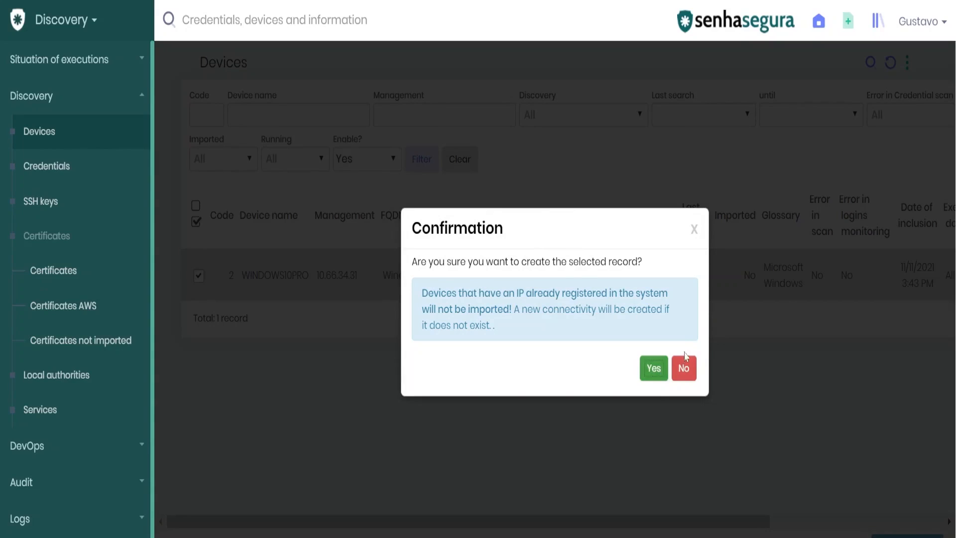
left_click(659, 377)
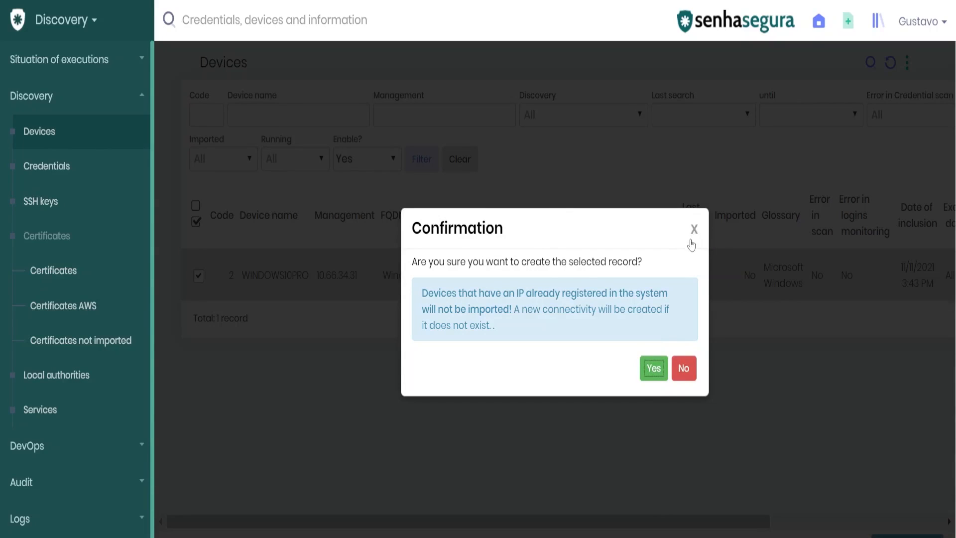
left_click(650, 369)
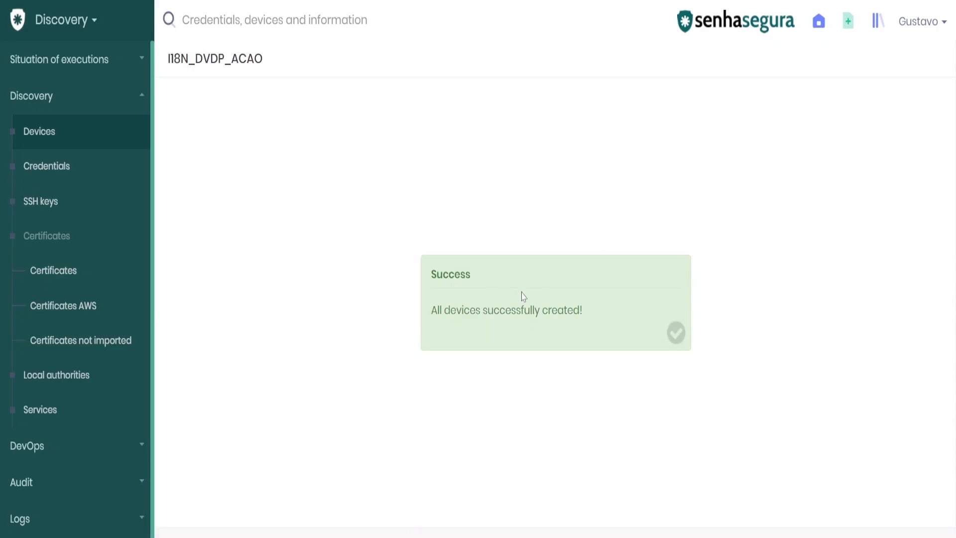
left_click(34, 135)
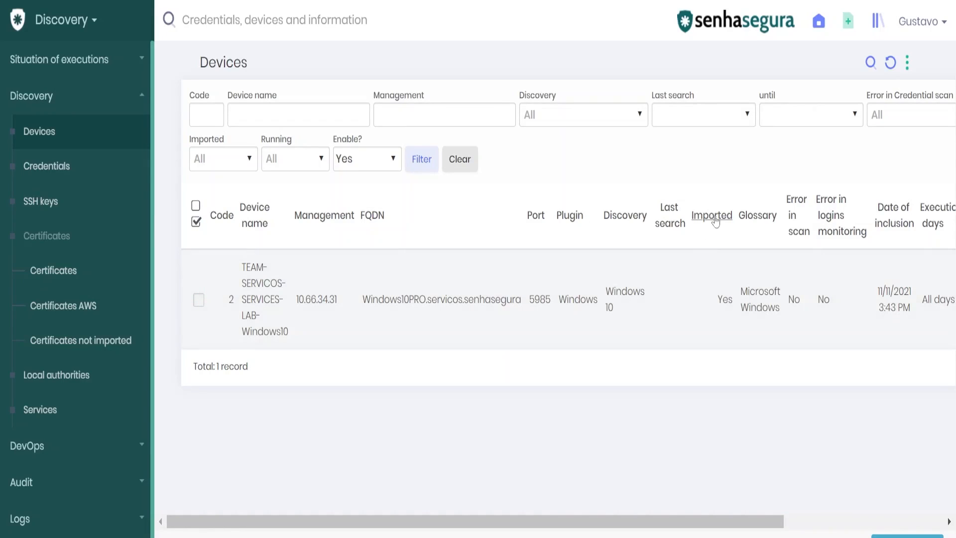
double_click(725, 300)
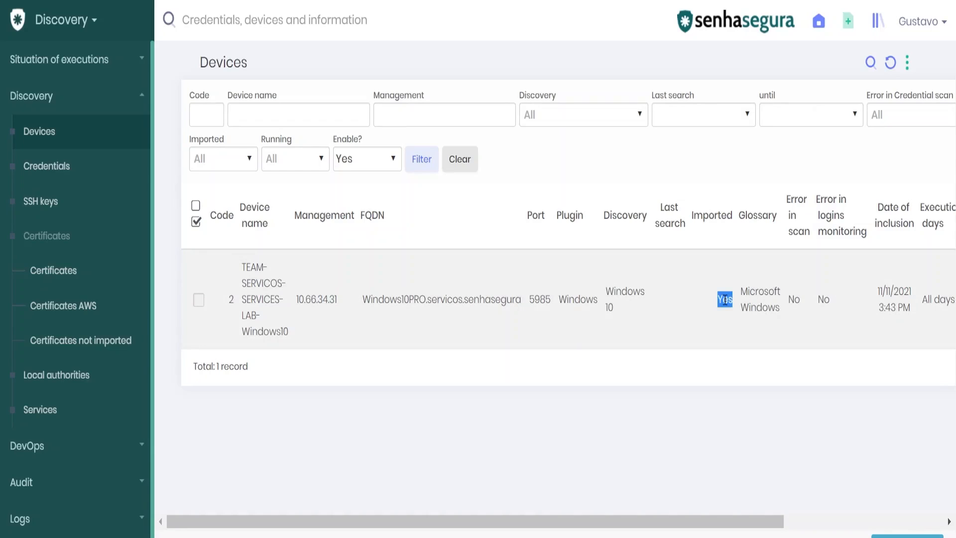
- Open the list of discovered device credentials
left_click(45, 168)
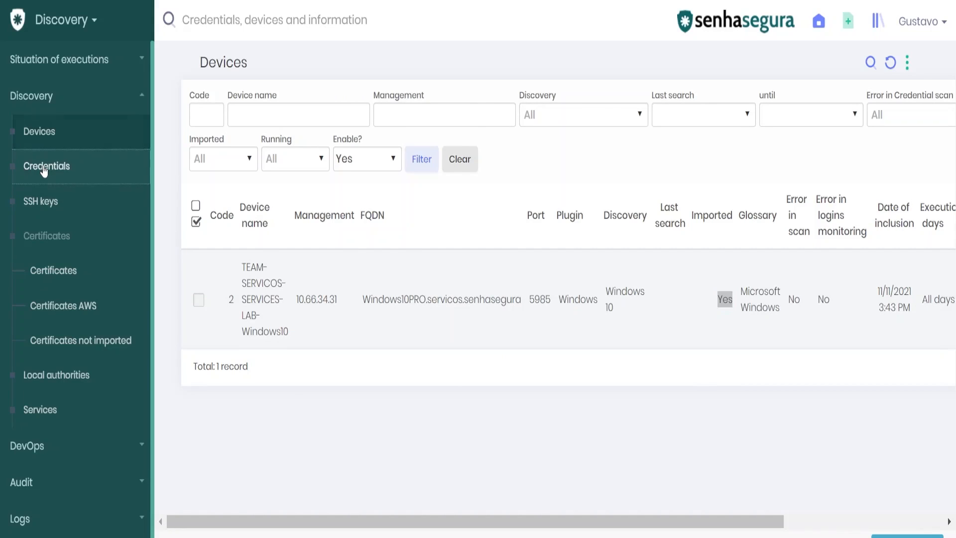